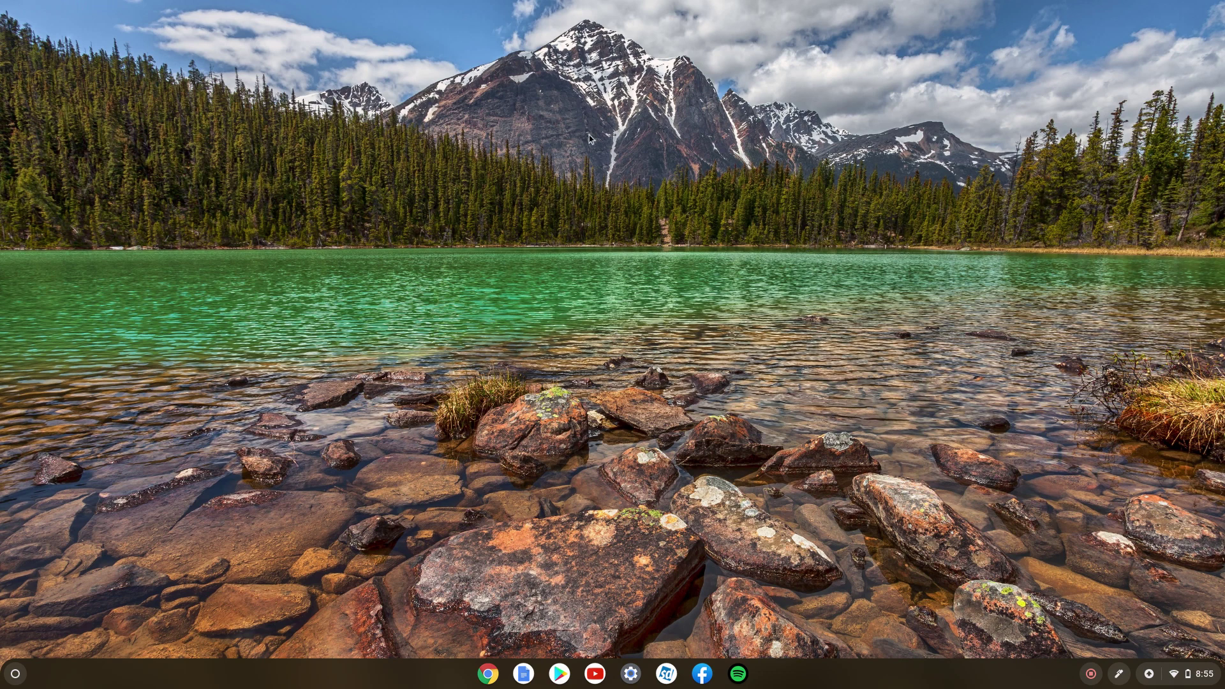
- Search the launcher for 'diag', then open Quick Settings from the status tray
key("super")
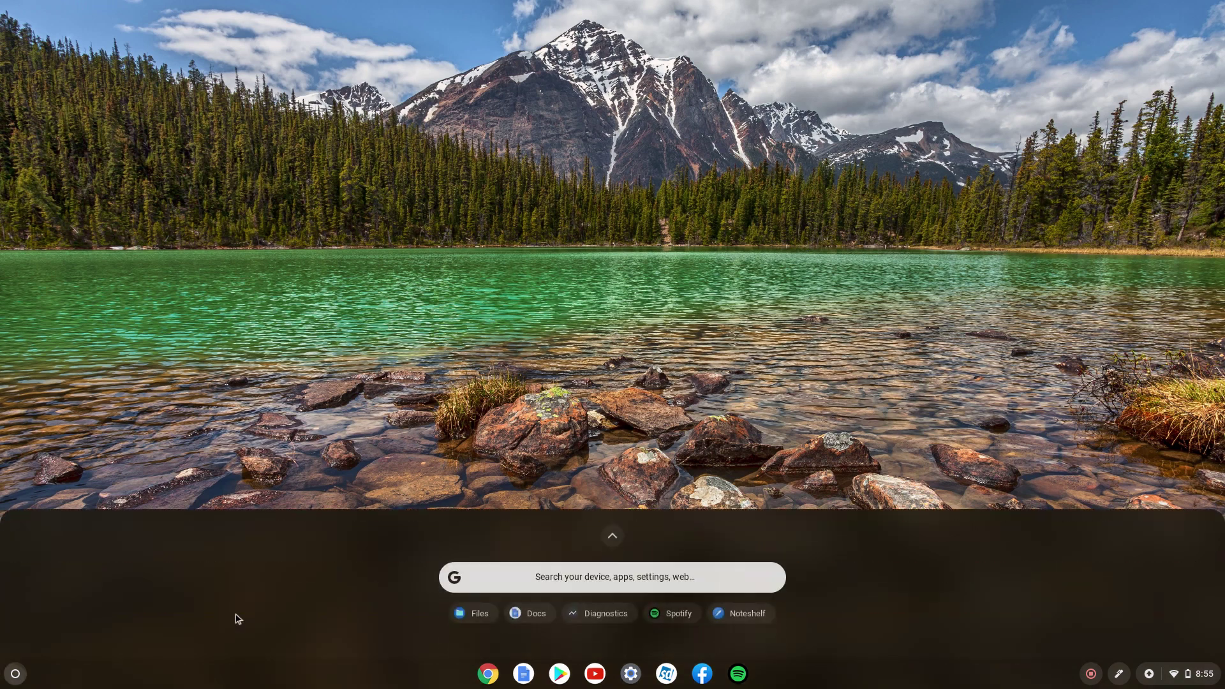
left_click(505, 576)
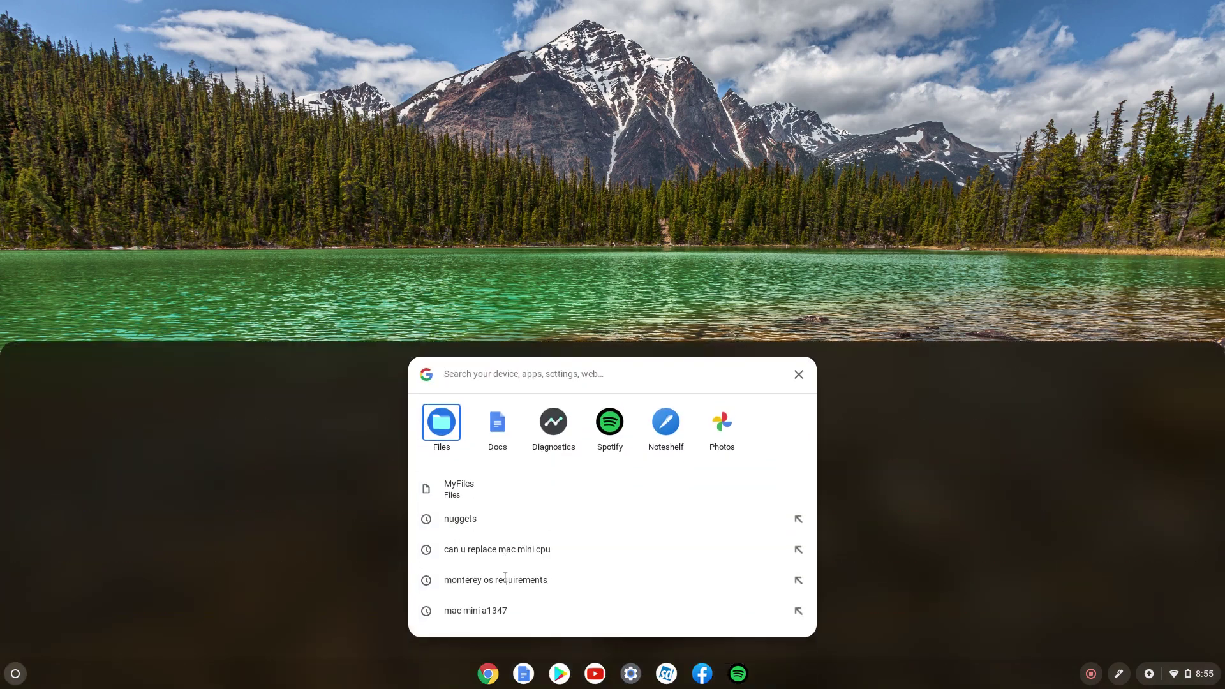
type("diag")
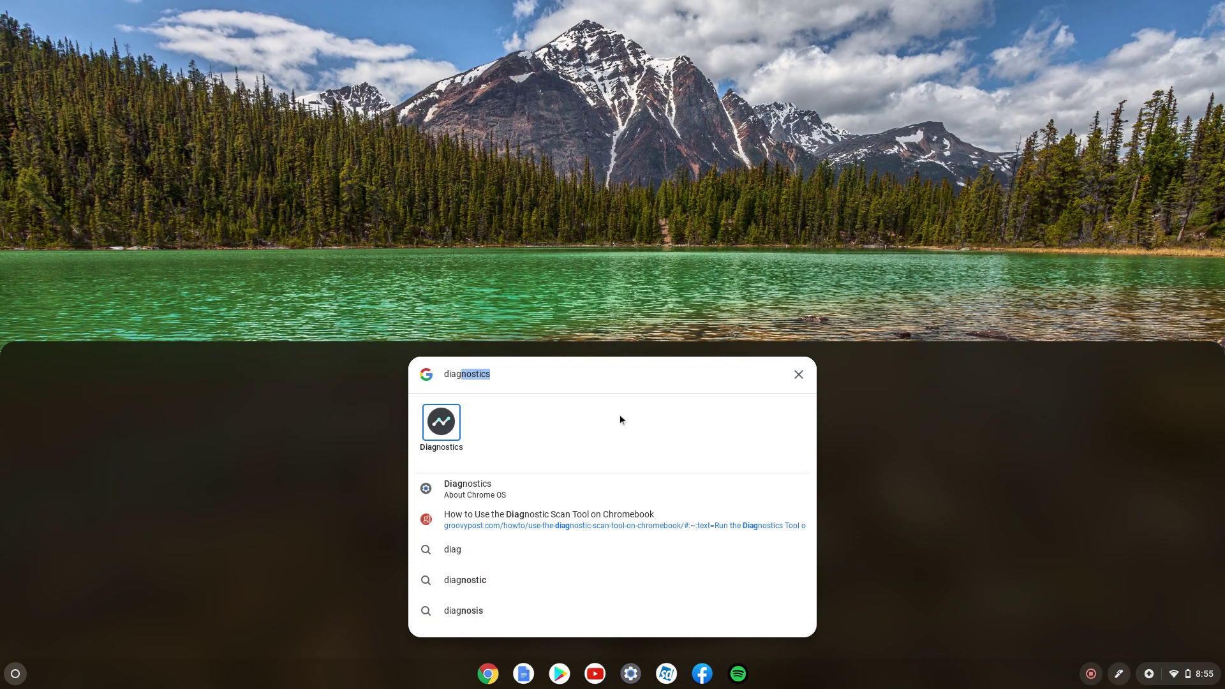
left_click(943, 108)
- Launch the Diagnostics app from Settings' About Chrome OS page
left_click(1187, 672)
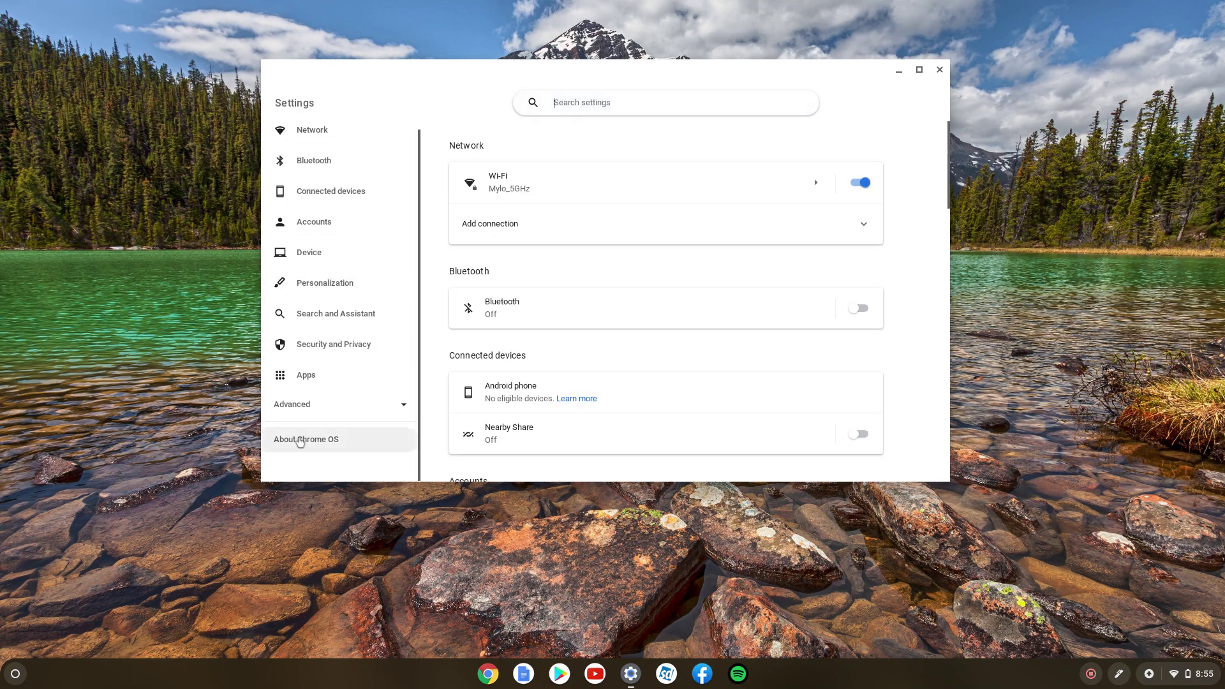
left_click(301, 438)
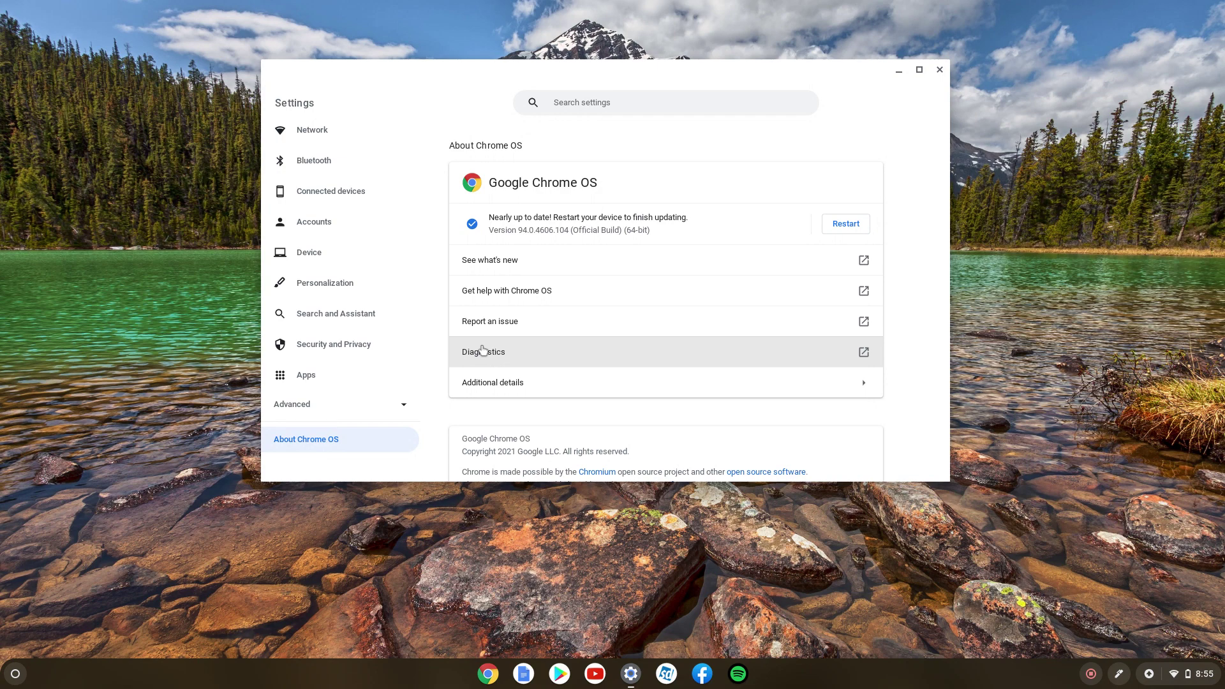
left_click(482, 351)
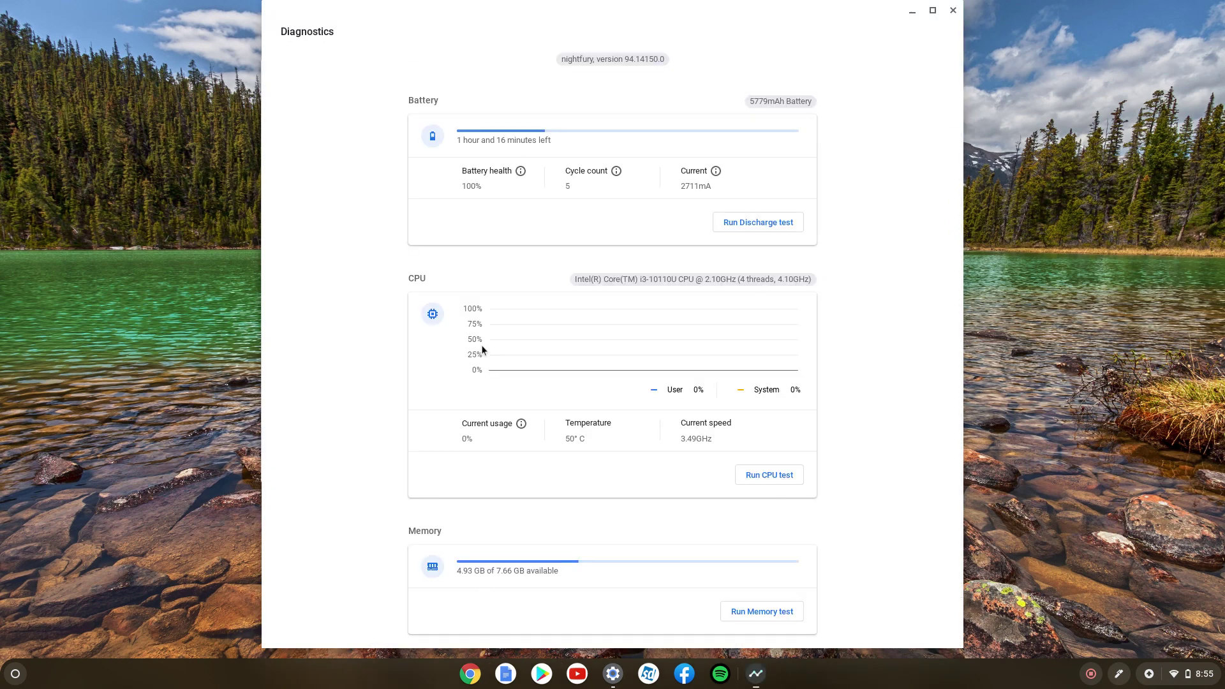
scroll(454, 202, "down", 2)
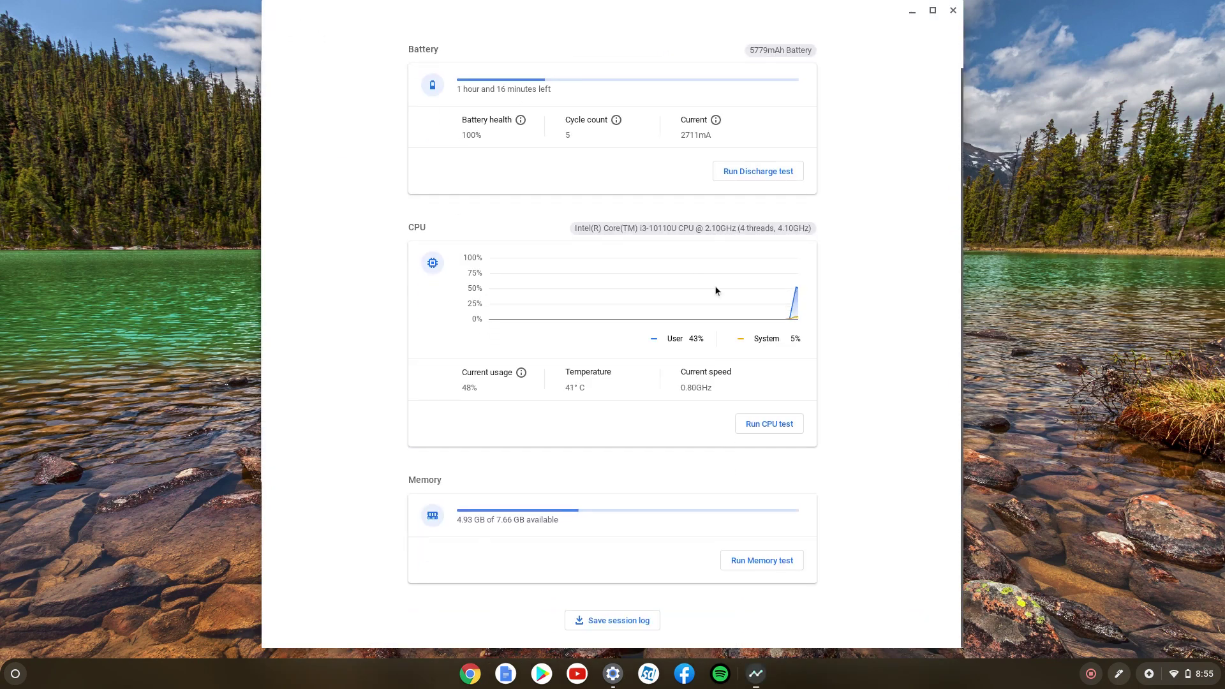
scroll(715, 286, "up", 2)
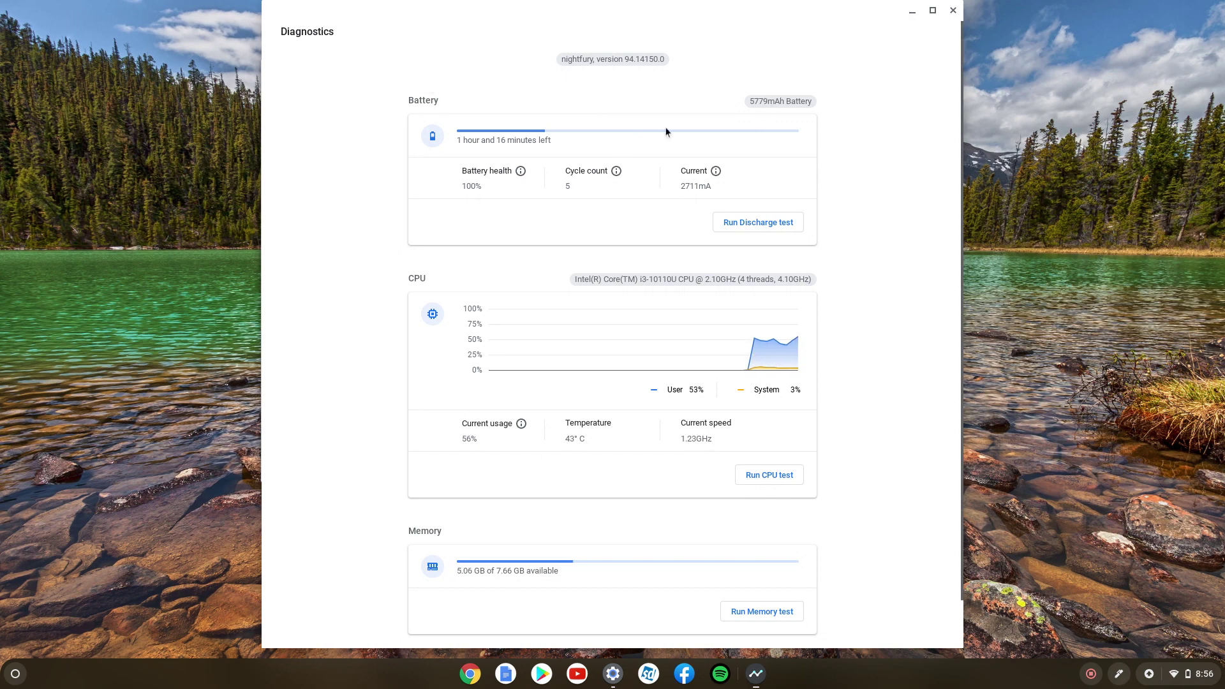
left_click_drag(748, 102, 813, 103)
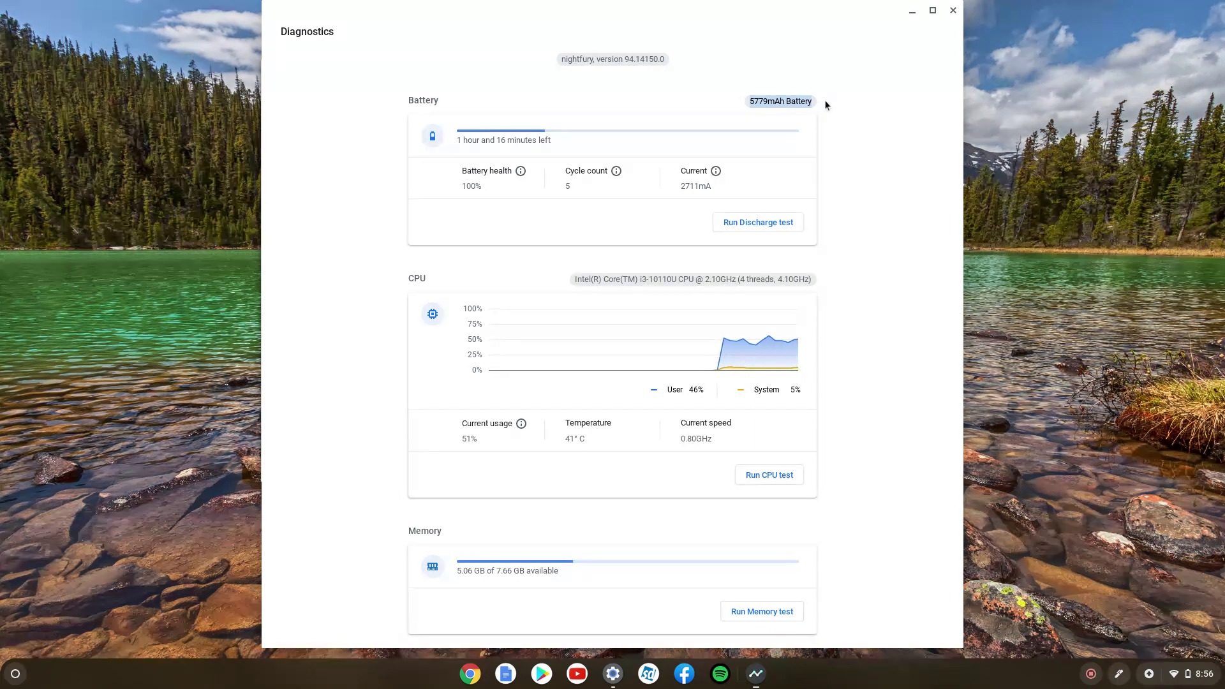
left_click(825, 99)
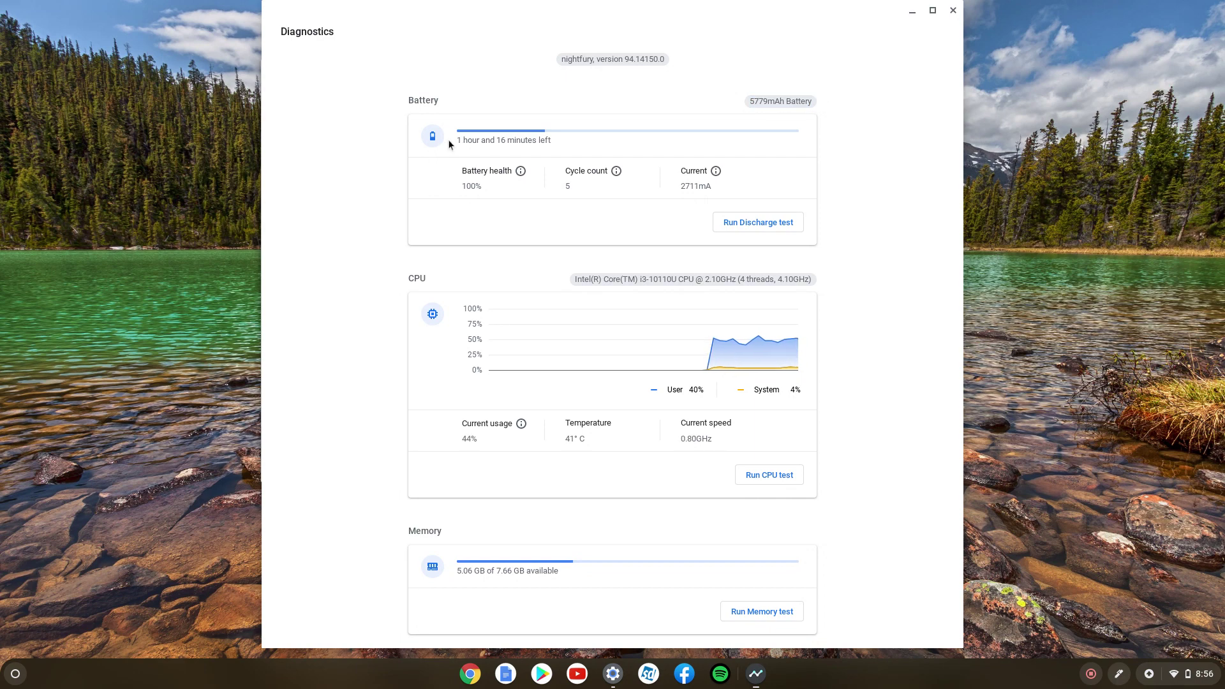
left_click_drag(450, 142, 543, 140)
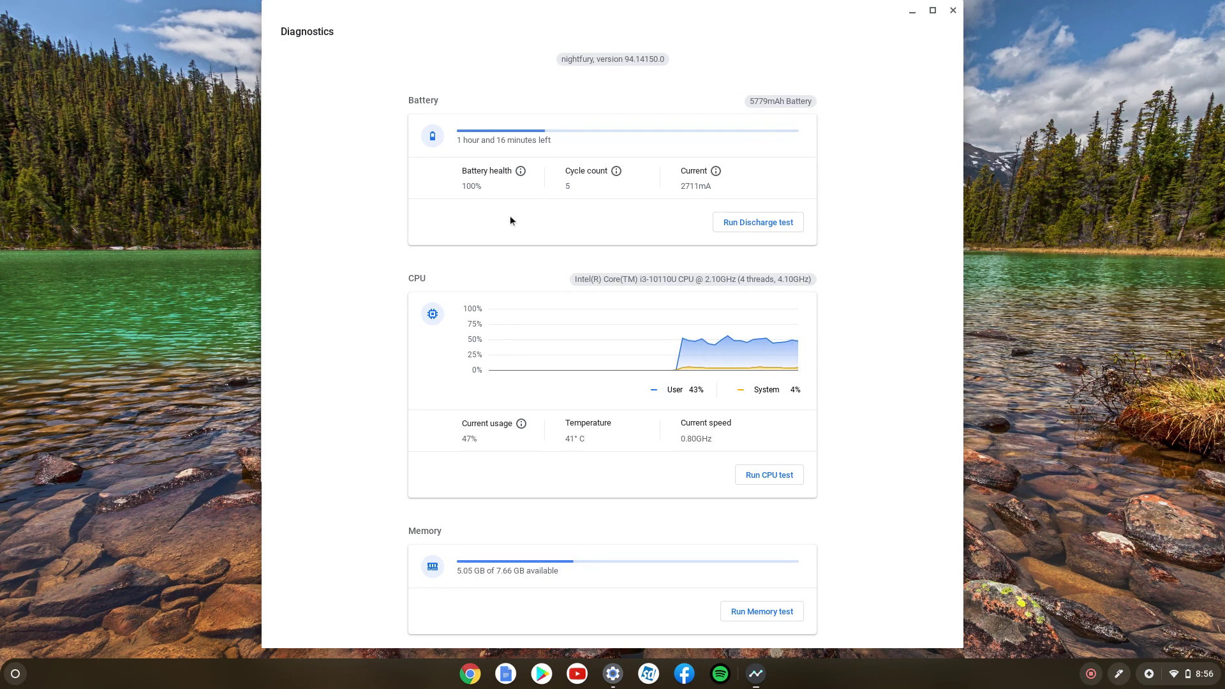
left_click_drag(462, 176, 512, 188)
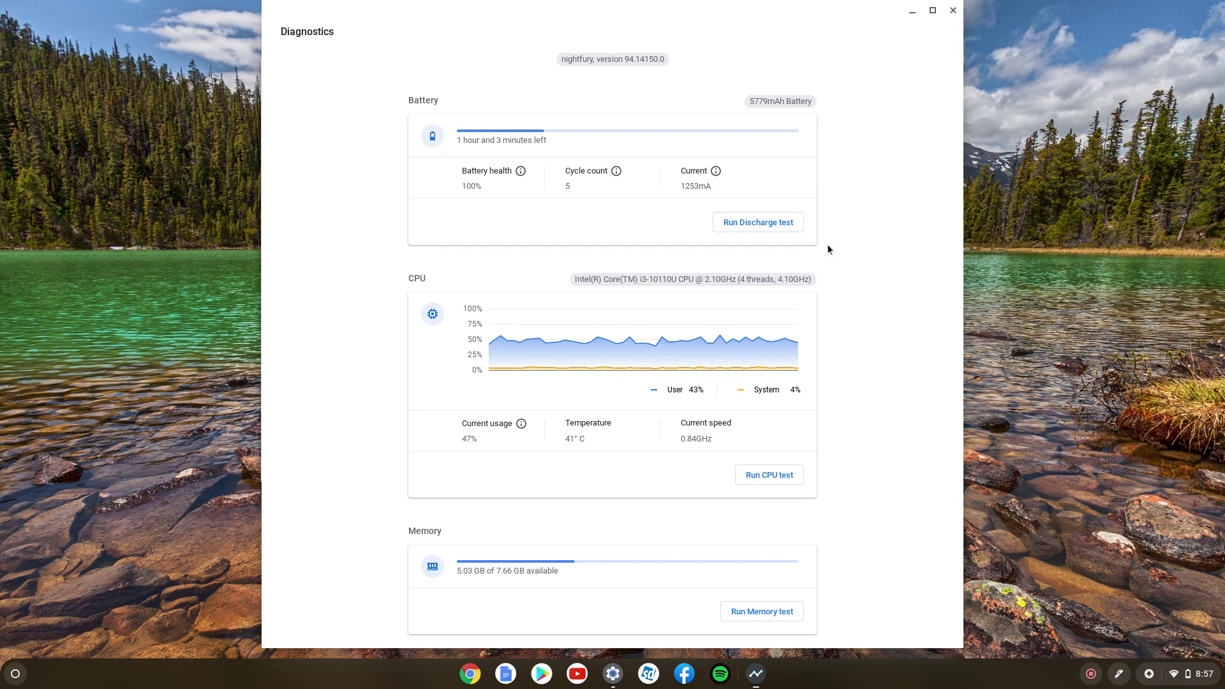
scroll(827, 244, "down", 2)
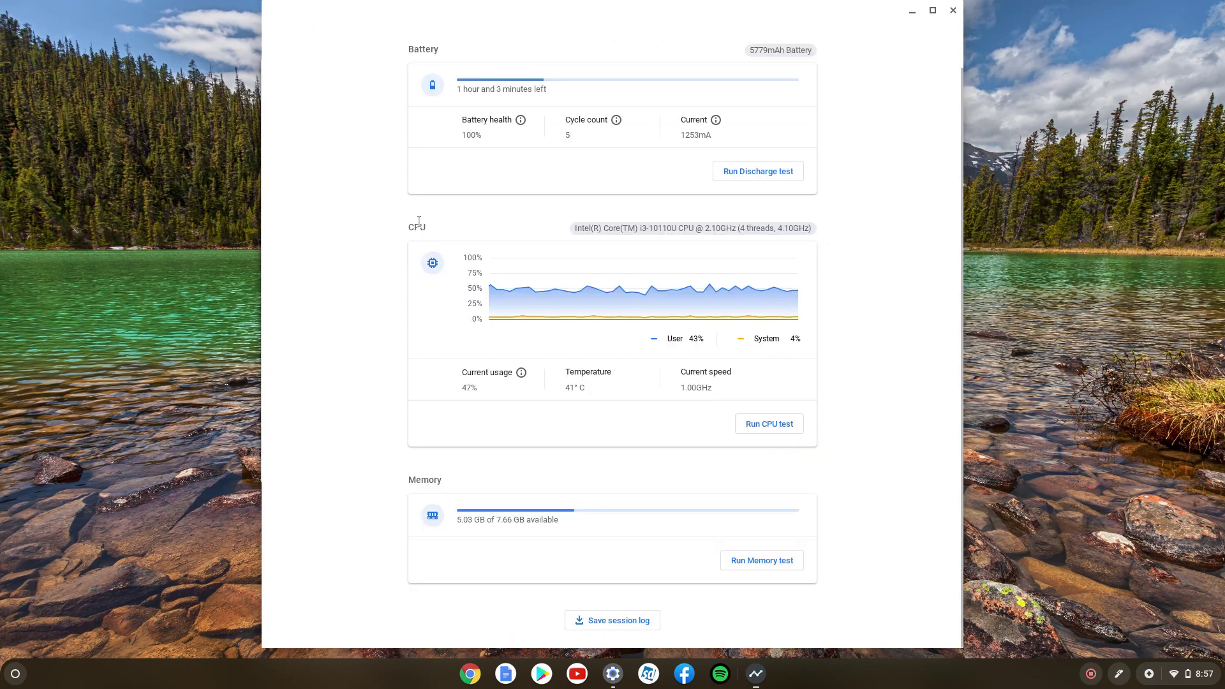
- Highlight the CPU heading, CPU model description and 'User' legend label in turn
double_click(572, 226)
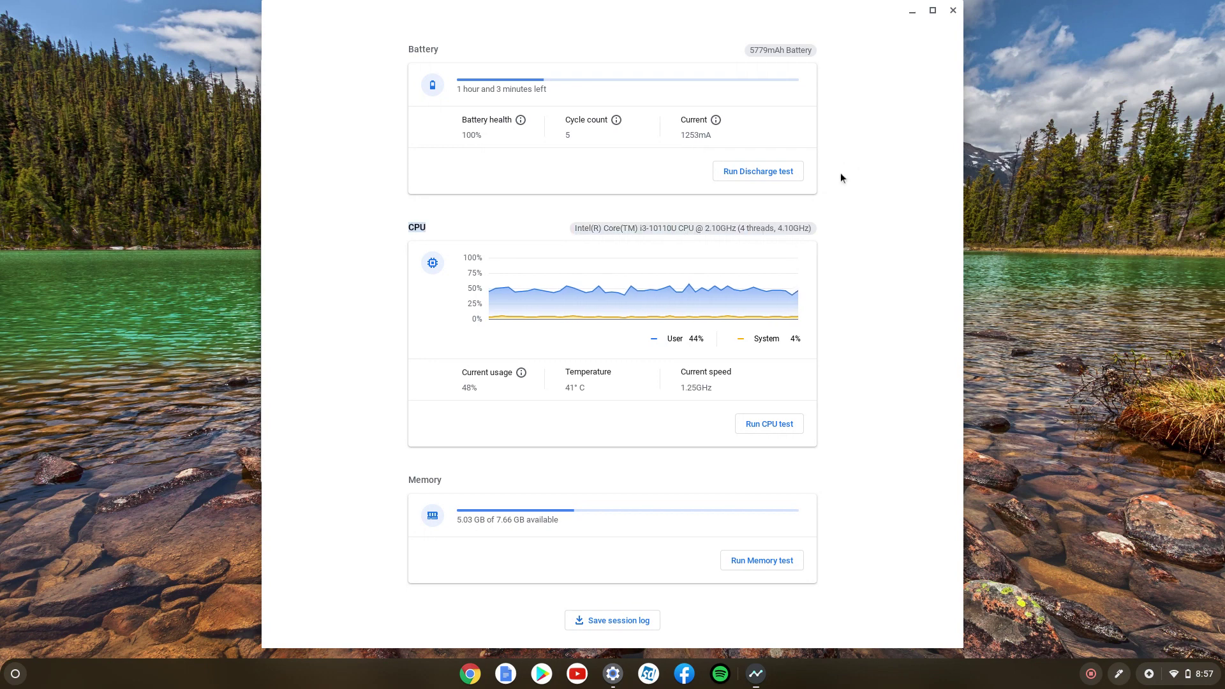
left_click(816, 227)
triple_click(816, 226)
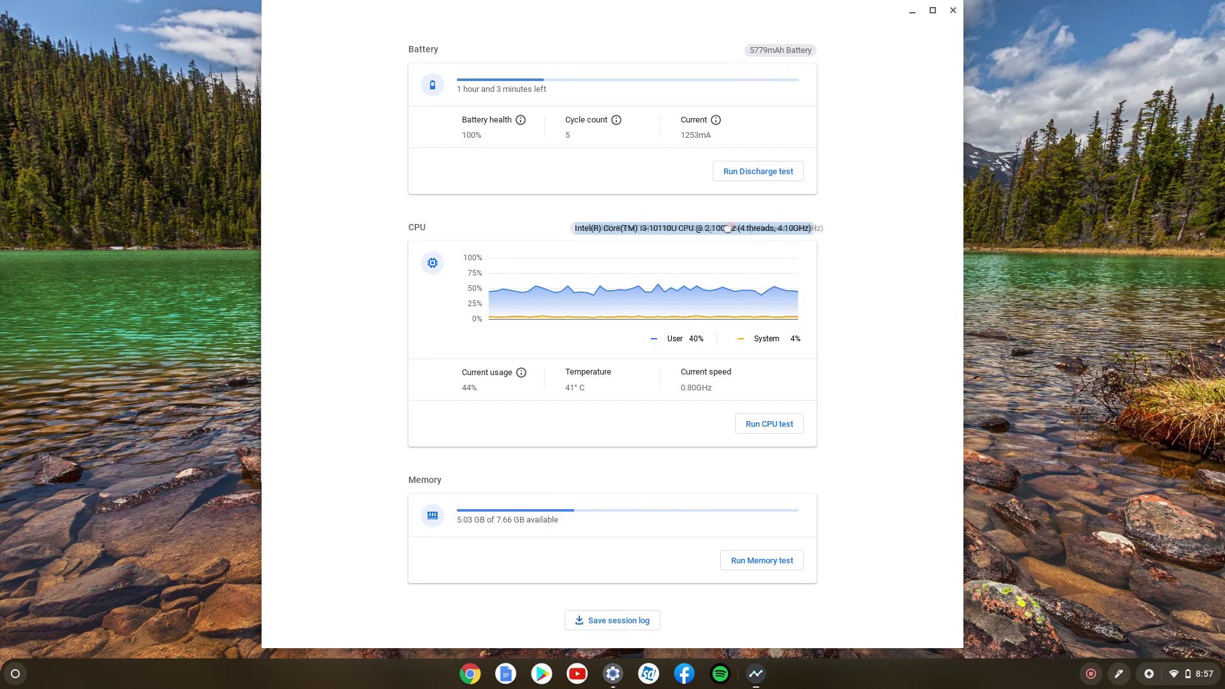
left_click(886, 228)
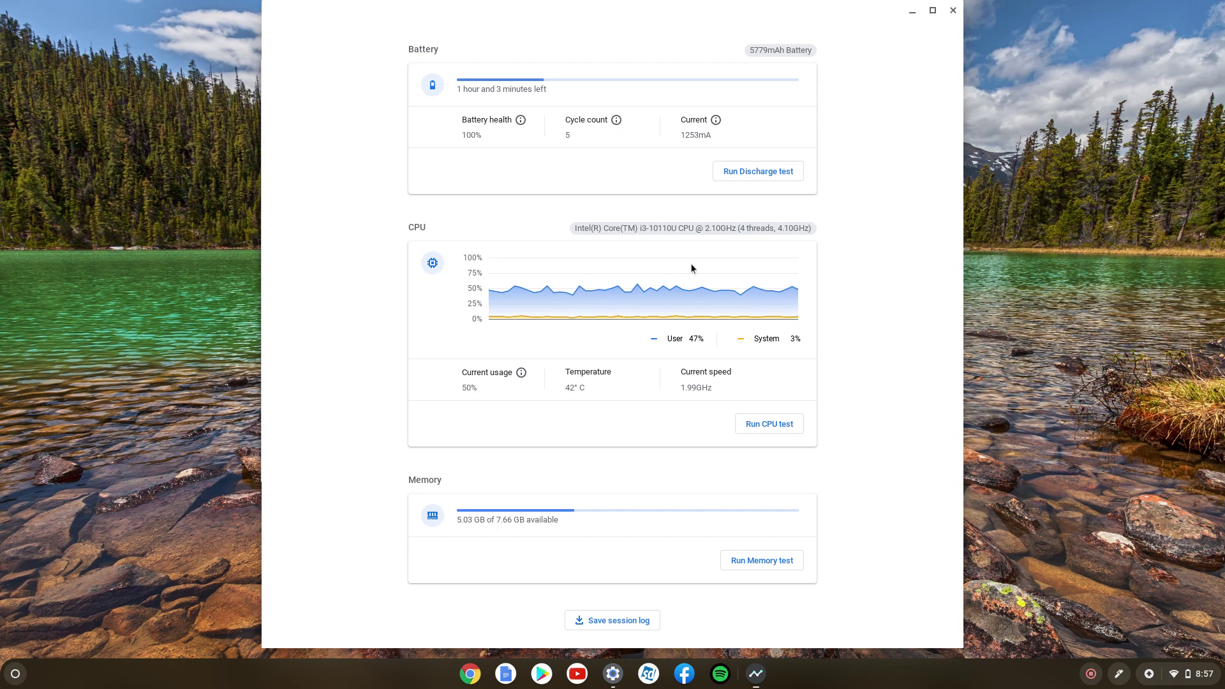
double_click(674, 339)
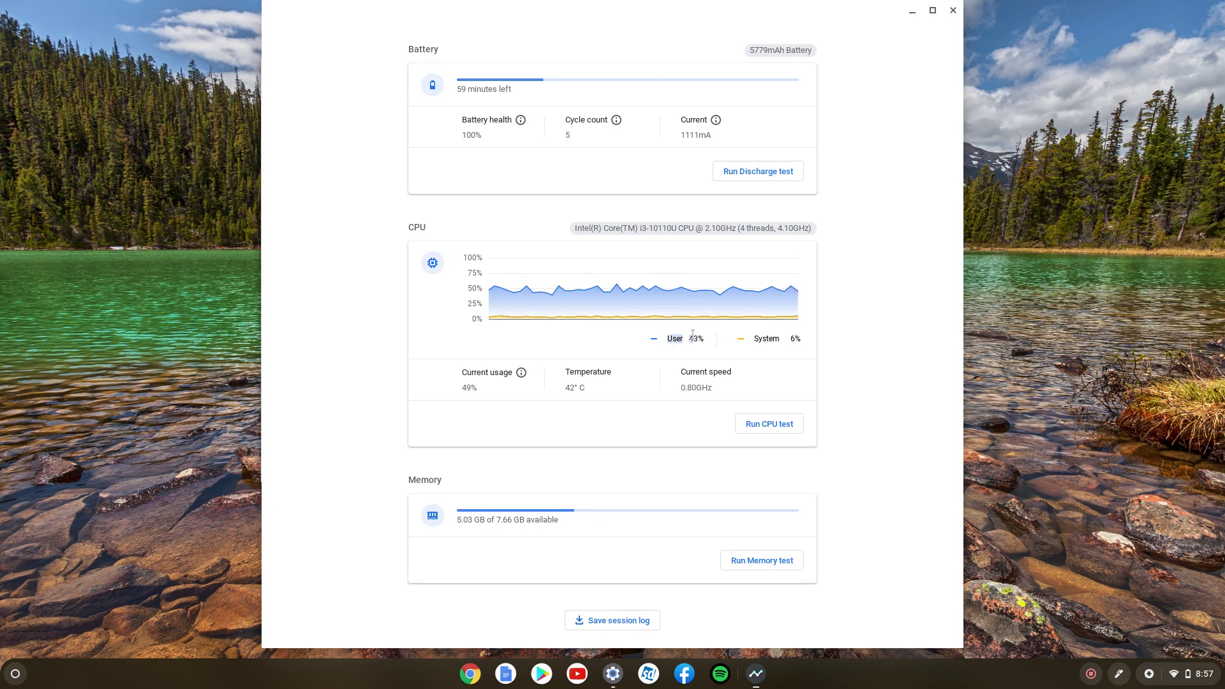
left_click(794, 346)
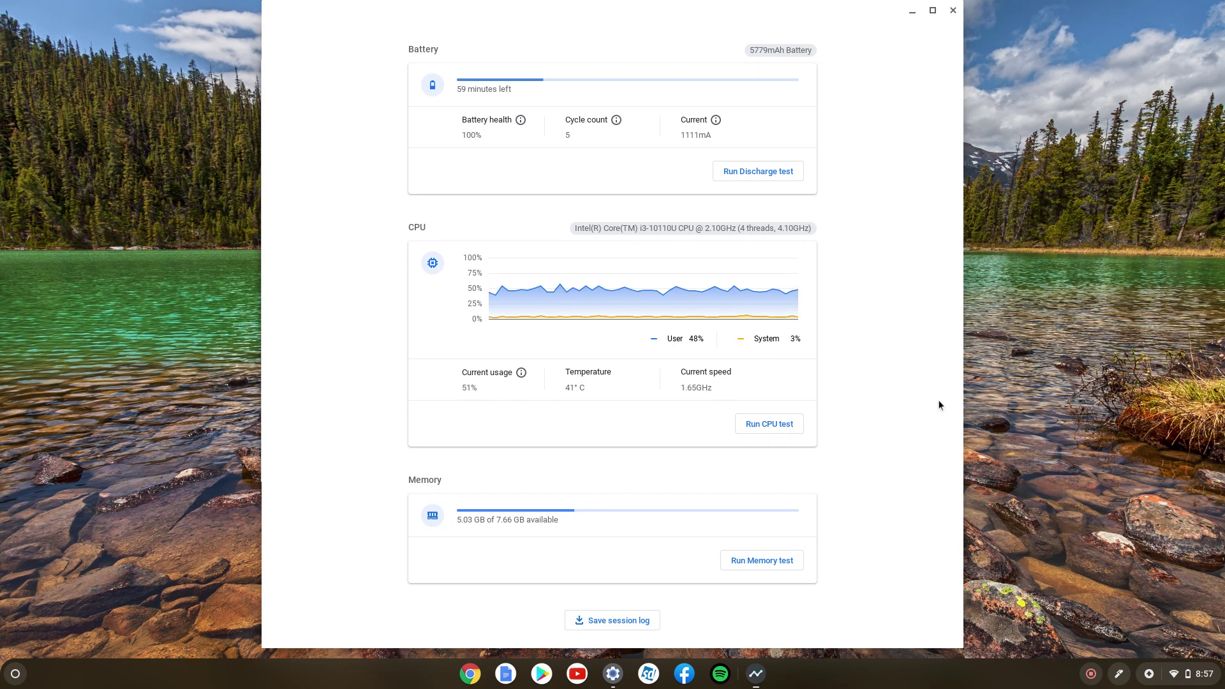
- Start and stop the CPU stress test, then highlight the Stress test's stopped status
left_click(767, 423)
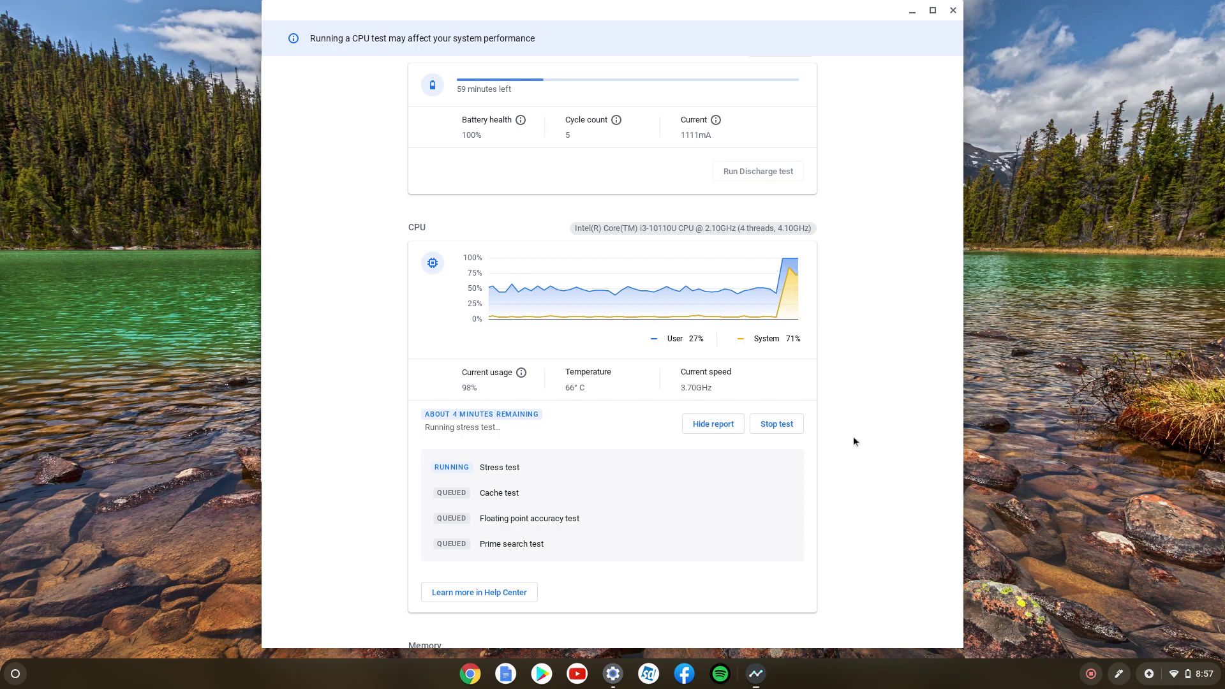
left_click(777, 424)
scroll(821, 310, "down", 2)
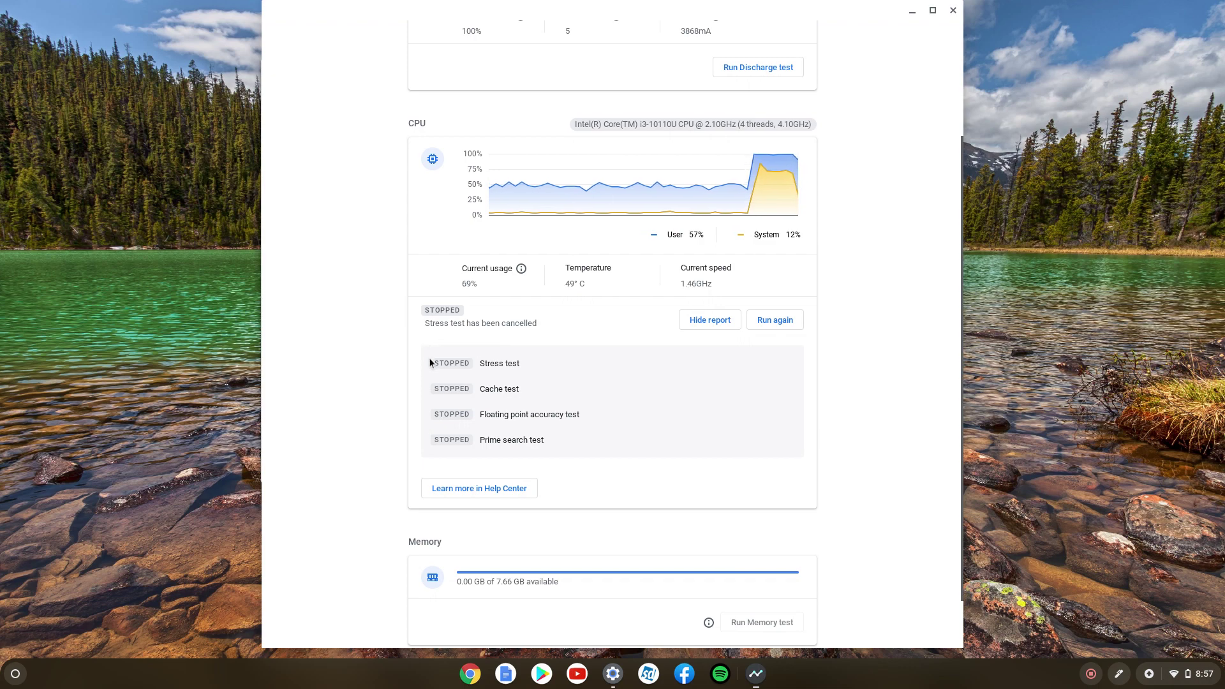
left_click_drag(430, 360, 481, 363)
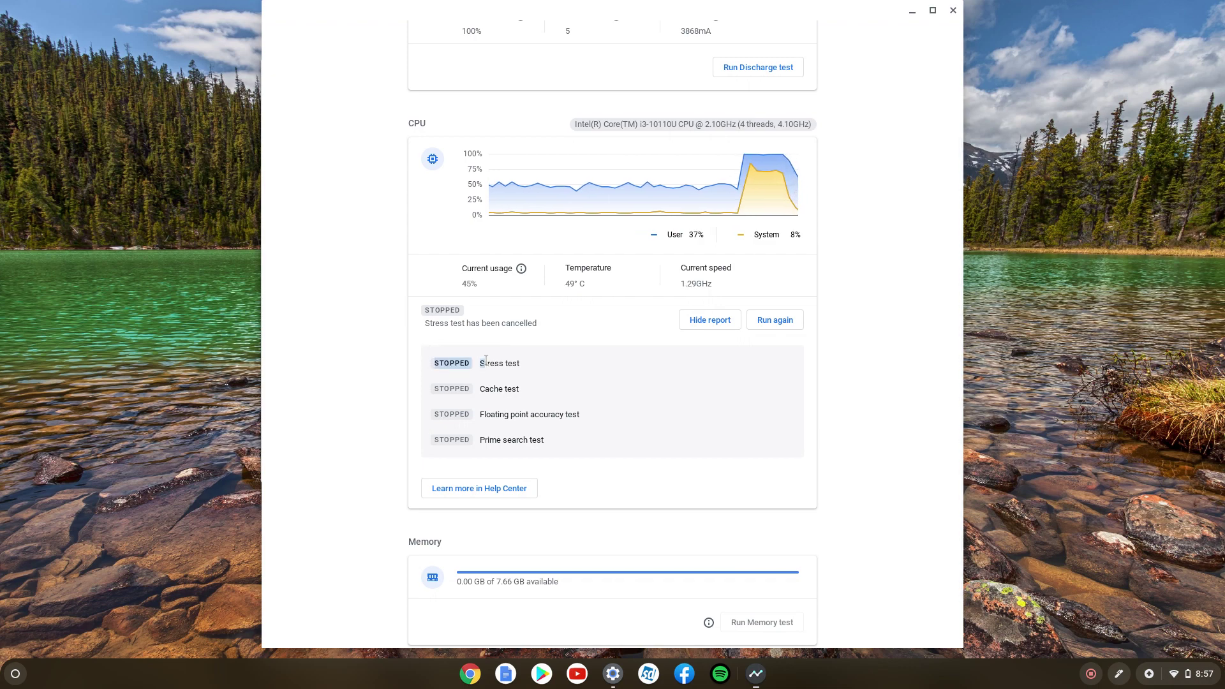
left_click(608, 370)
scroll(608, 371, "down", 1)
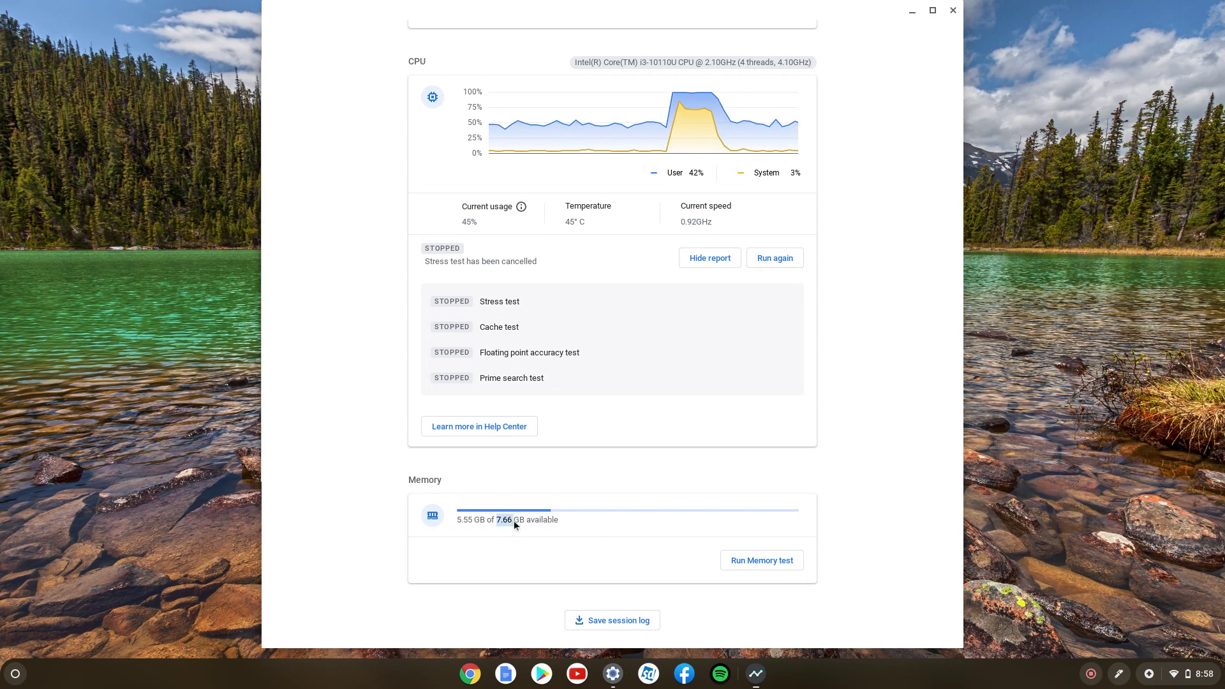
left_click(457, 518)
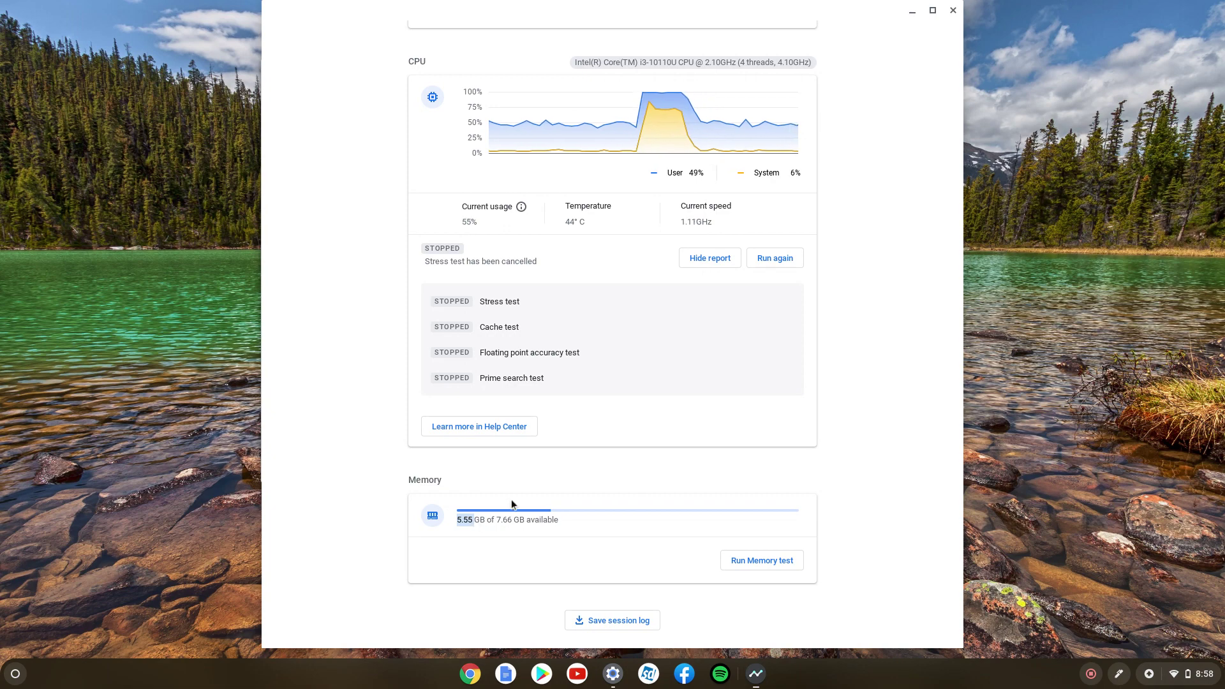
double_click(463, 521)
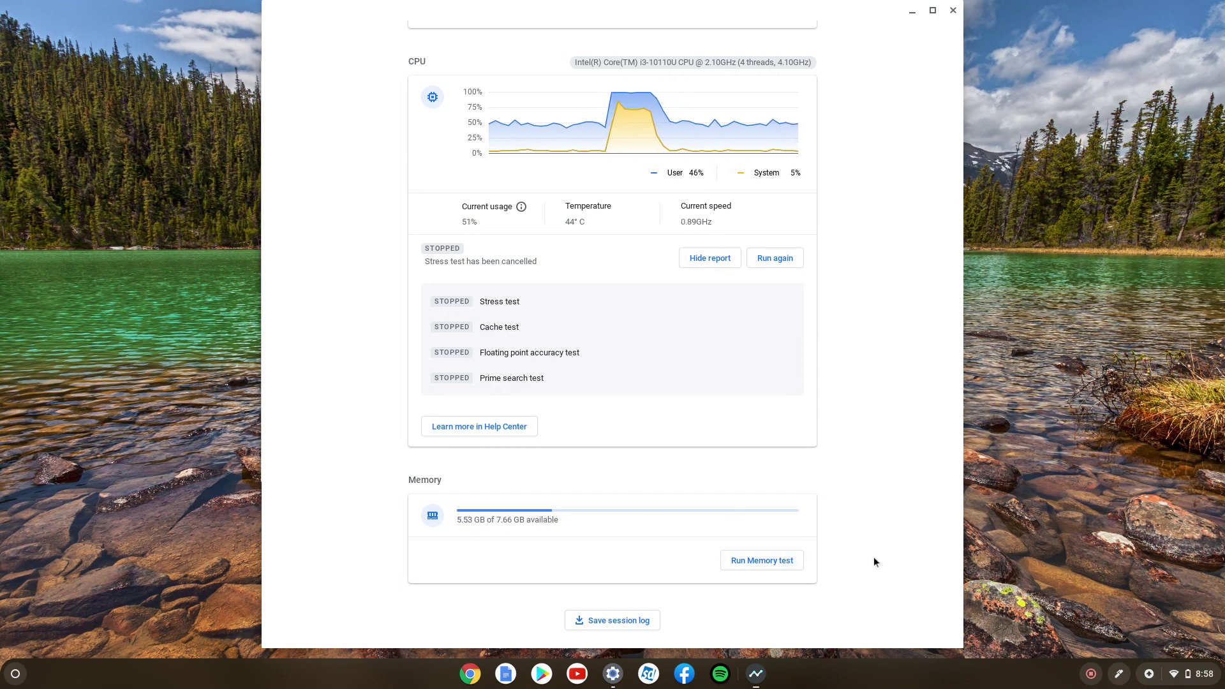
- Start the memory test, then stop it a few seconds later
left_click(761, 561)
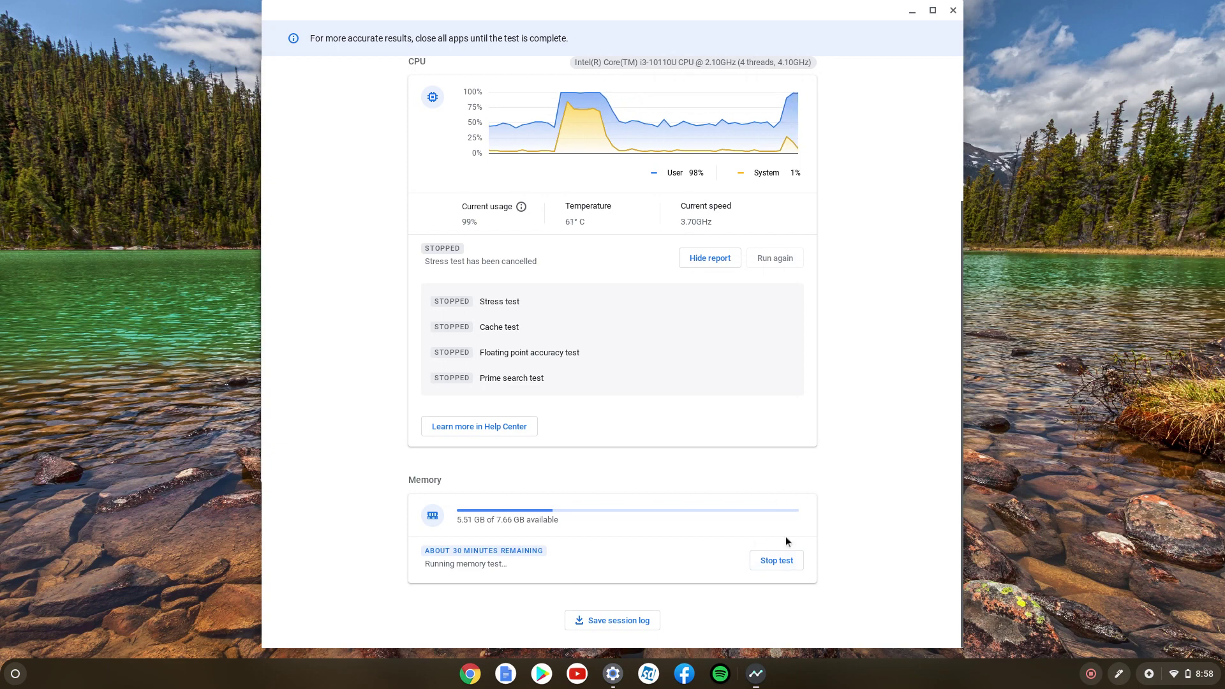
left_click(790, 562)
scroll(755, 295, "up", 3)
scroll(754, 296, "down", 3)
scroll(823, 383, "down", 2)
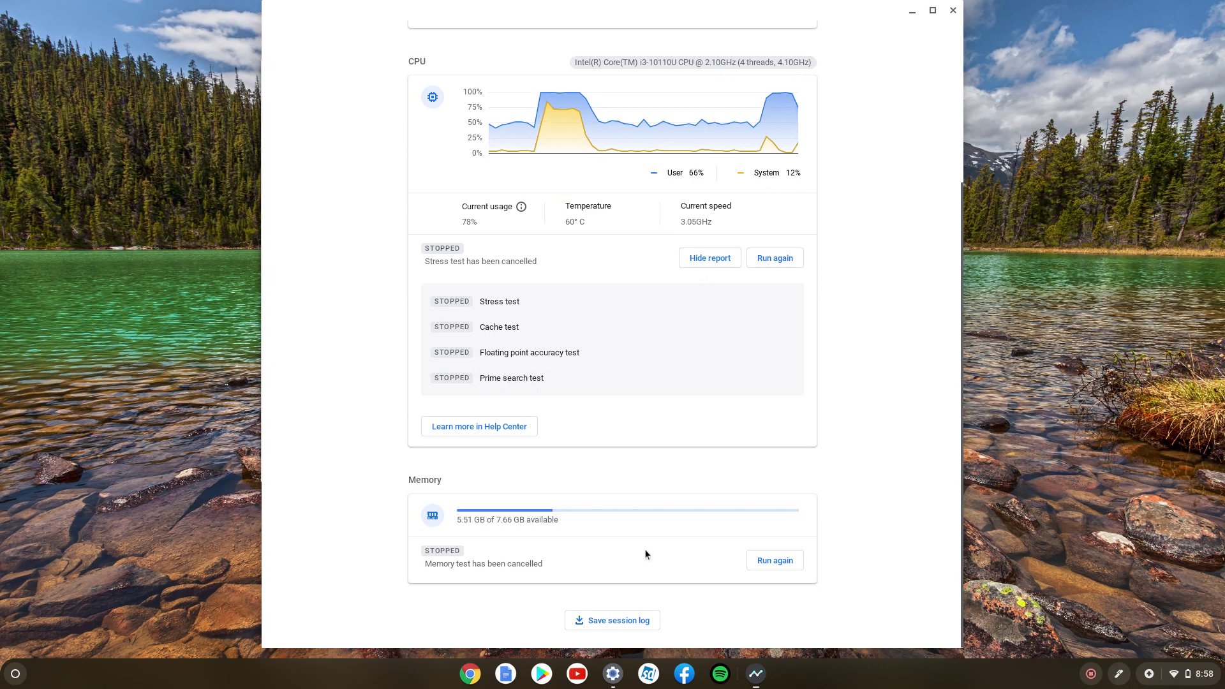
scroll(694, 290, "up", 1)
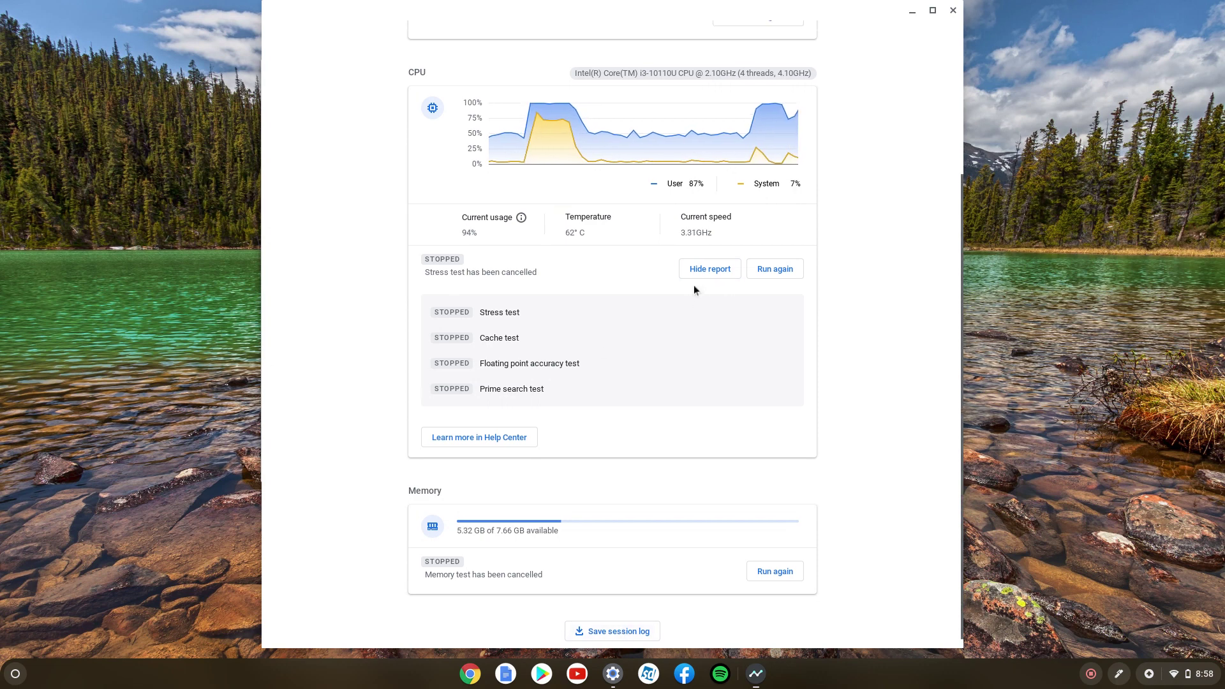
scroll(694, 284, "up", 3)
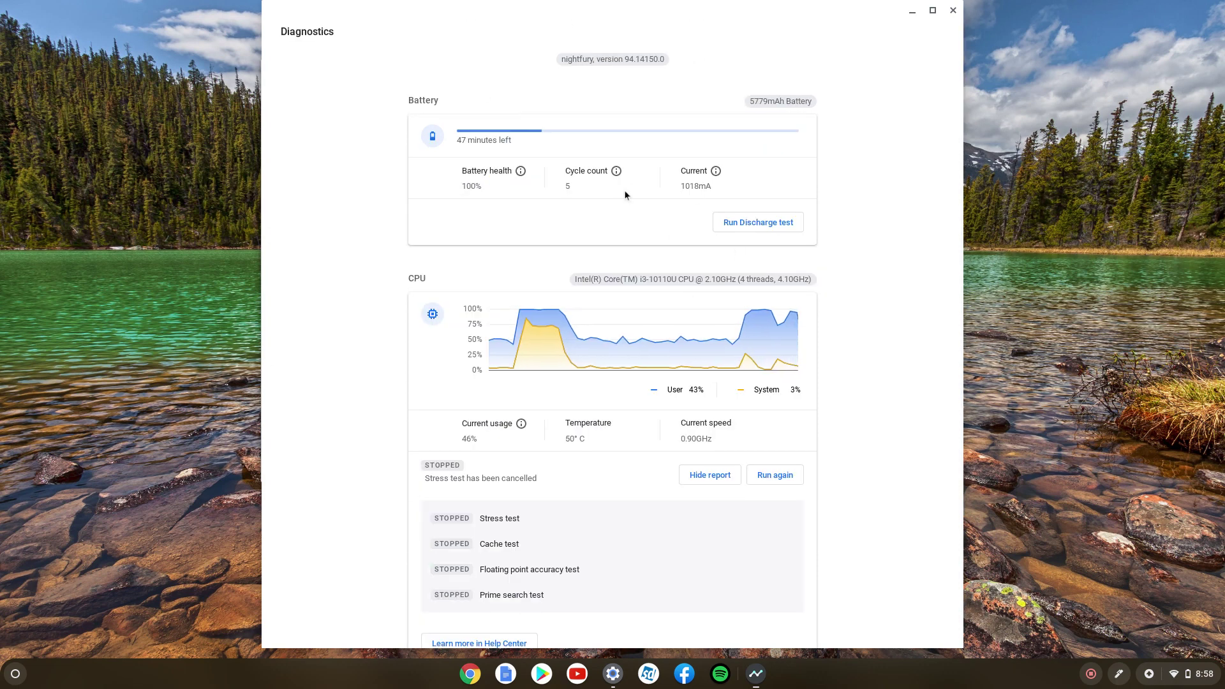
scroll(625, 191, "down", 1)
scroll(623, 193, "down", 2)
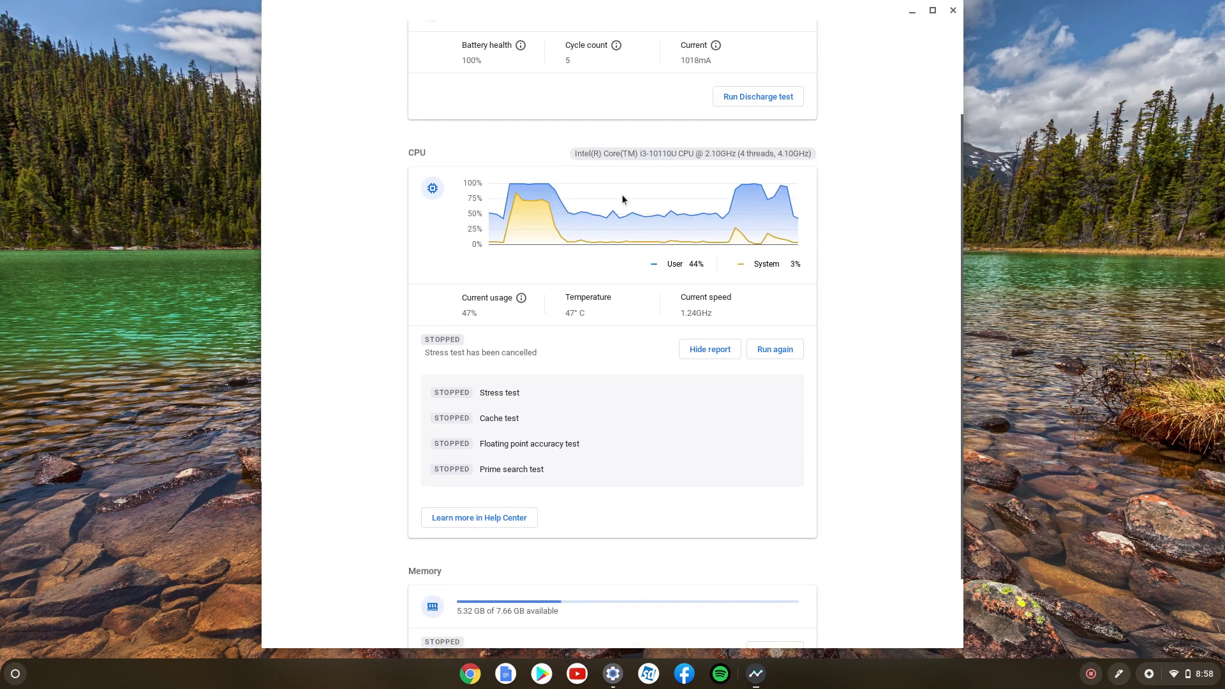
scroll(713, 348, "down", 2)
scroll(640, 431, "up", 5)
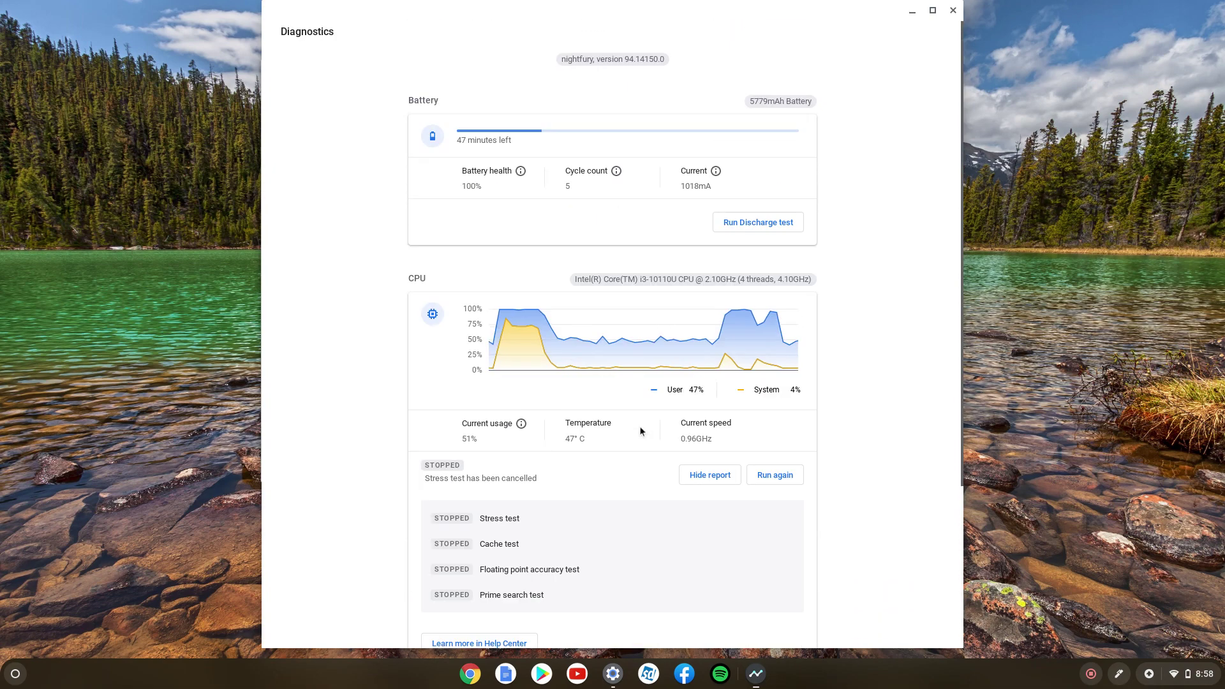
scroll(640, 426, "down", 1)
scroll(640, 426, "down", 3)
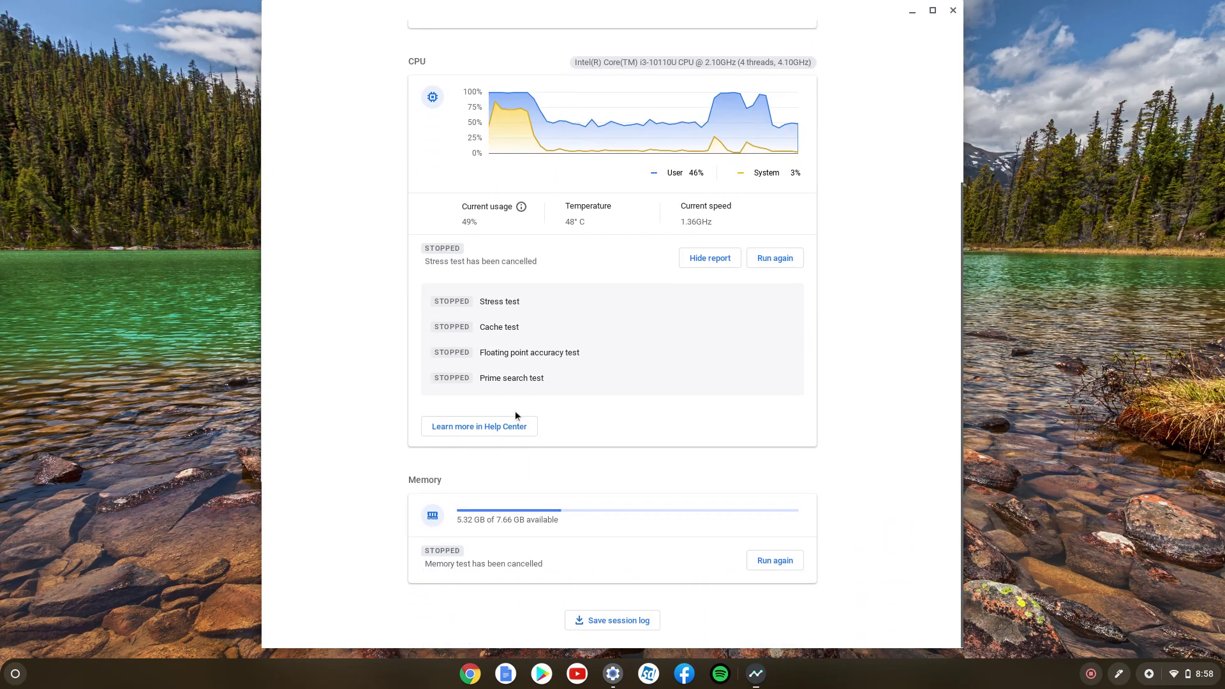
scroll(653, 421, "up", 5)
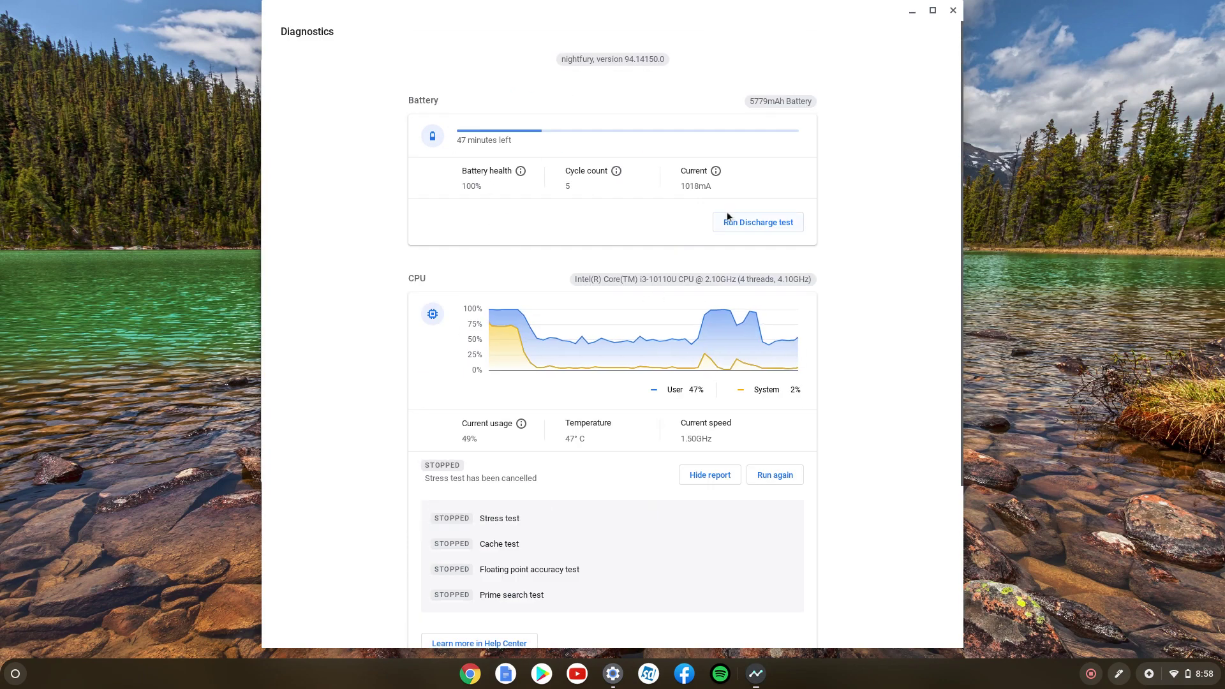
scroll(927, 268, "down", 5)
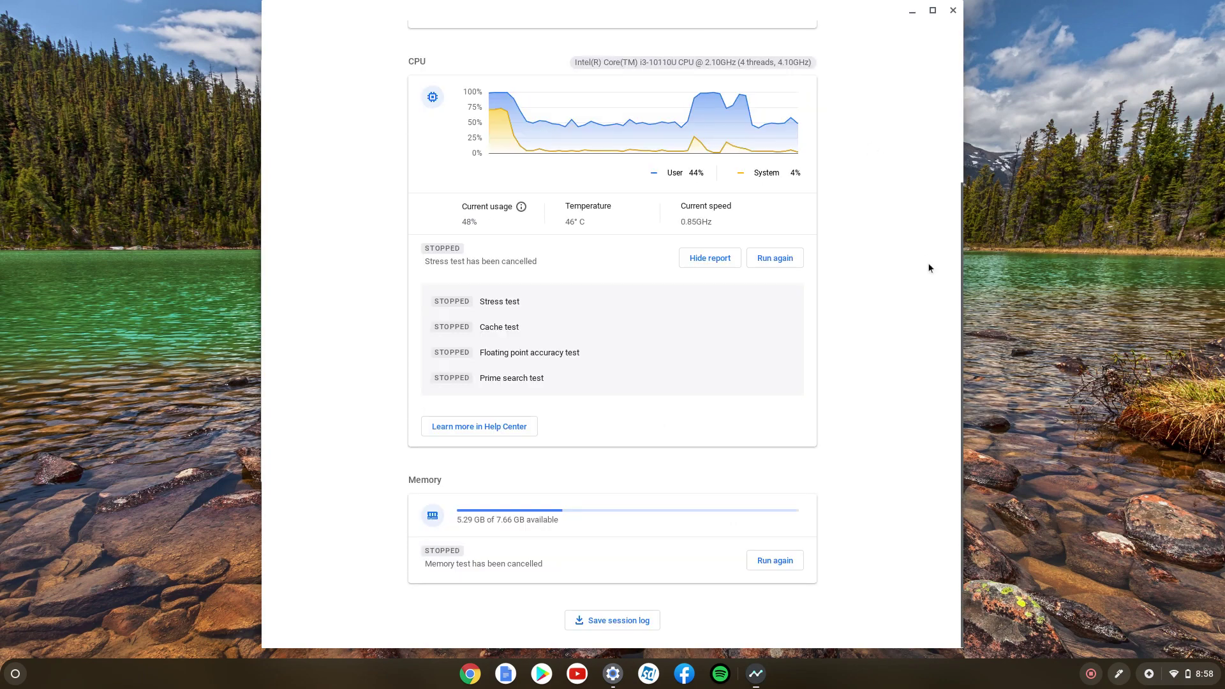